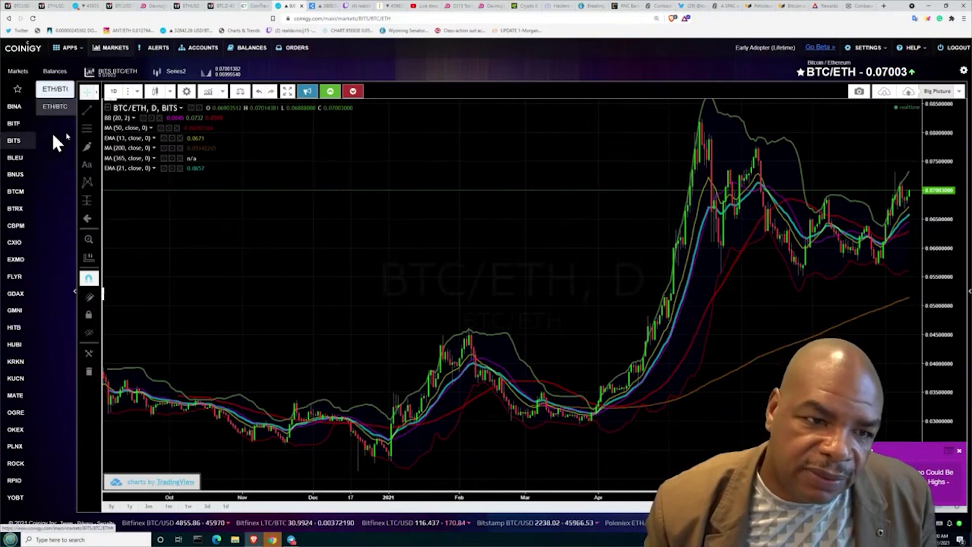
# - Draw a Fibonacci retracement on the BTC/ETH daily chart from the May peak to the March low
pyautogui.click(89, 129)
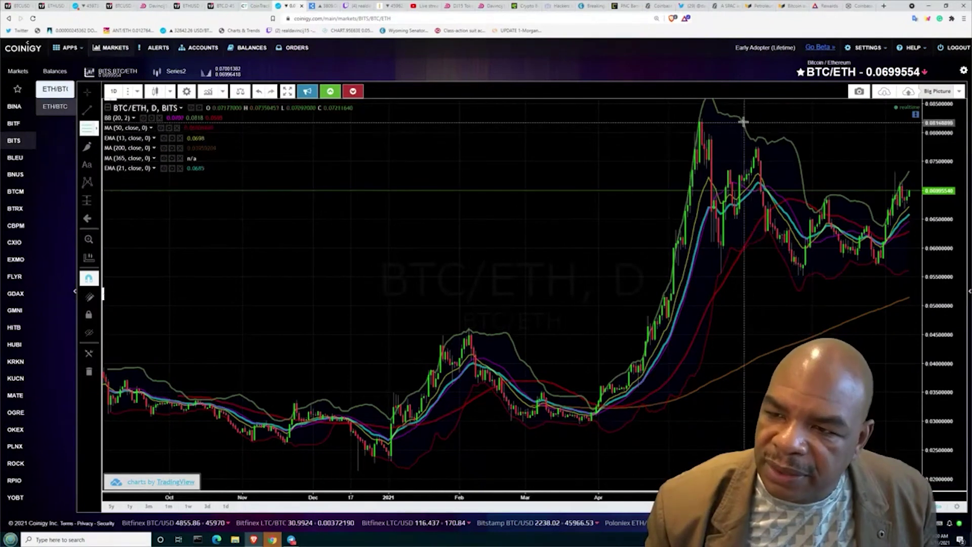
pyautogui.moveTo(741, 117); pyautogui.dragTo(592, 424)
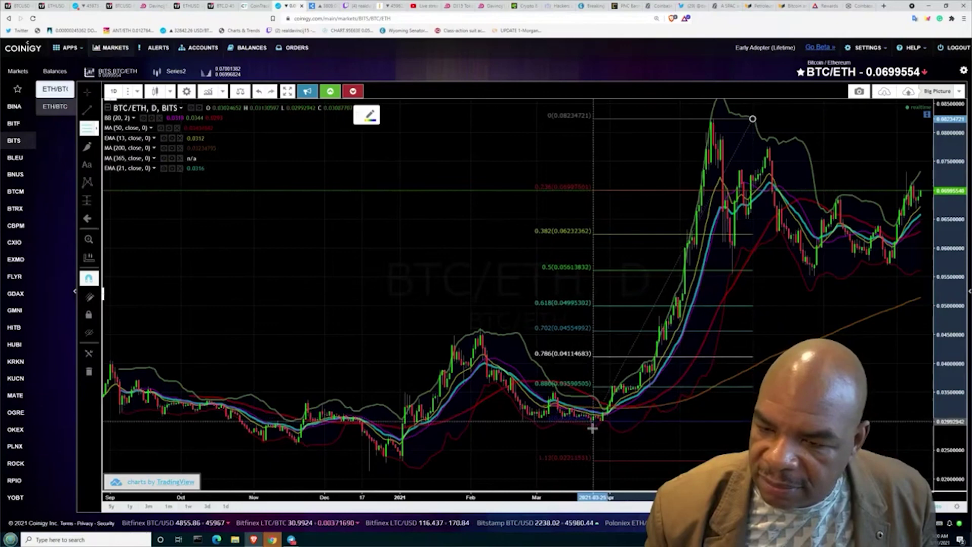
pyautogui.moveTo(592, 428); pyautogui.dragTo(593, 425)
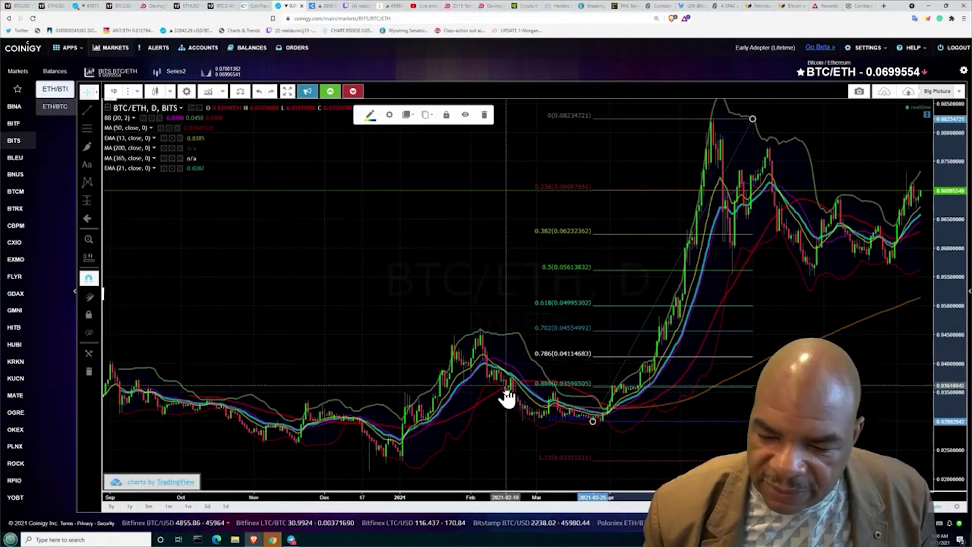
pyautogui.scroll(-2, 504, 397)
pyautogui.scroll(-3, 506, 397)
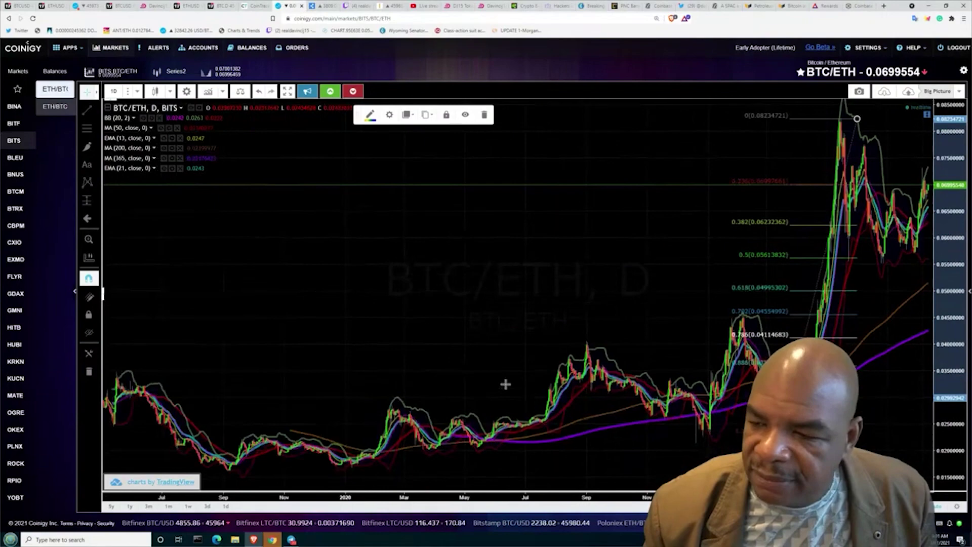
pyautogui.scroll(2, 505, 384)
pyautogui.scroll(2, 505, 384)
pyautogui.scroll(2, 505, 385)
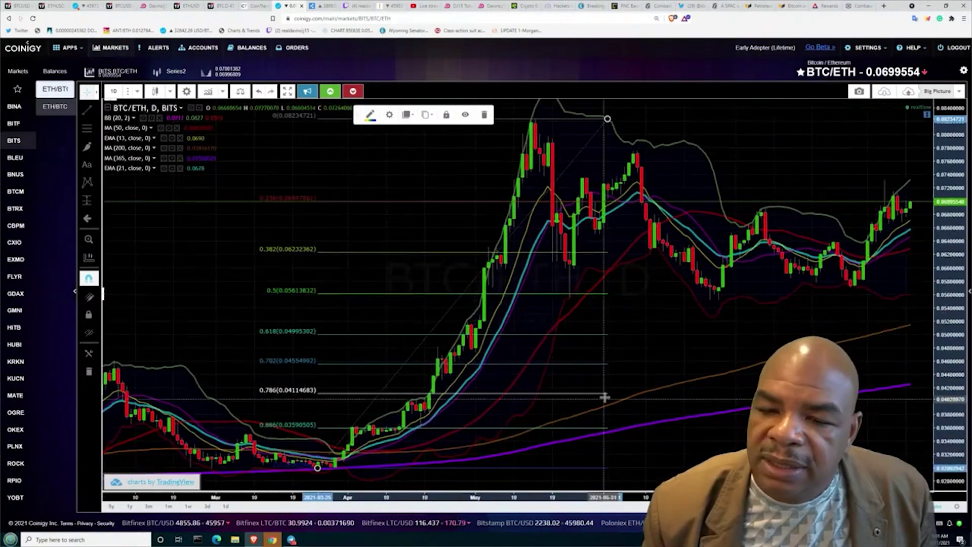
pyautogui.scroll(1, 606, 397)
pyautogui.scroll(-2, 605, 396)
pyautogui.scroll(-2, 605, 396)
pyautogui.scroll(-2, 605, 396)
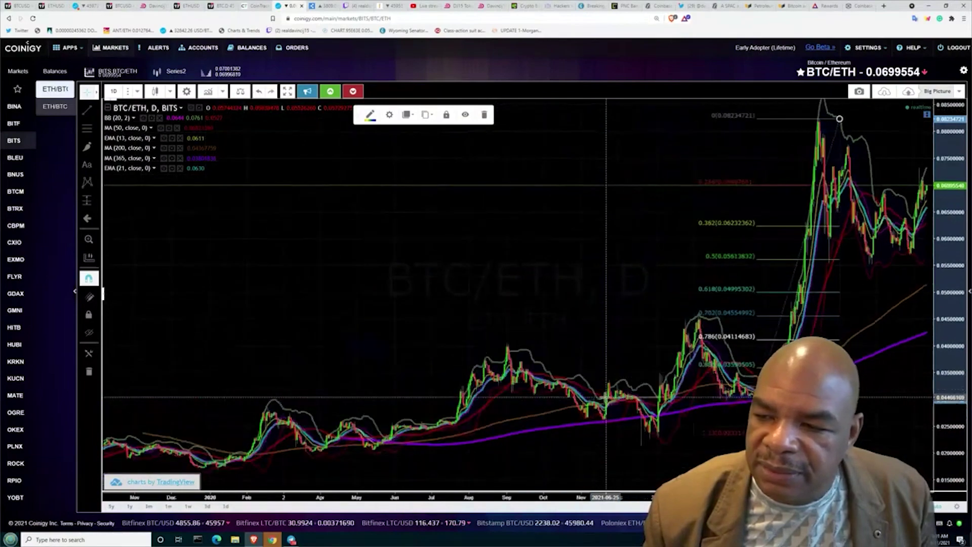
pyautogui.scroll(-2, 606, 397)
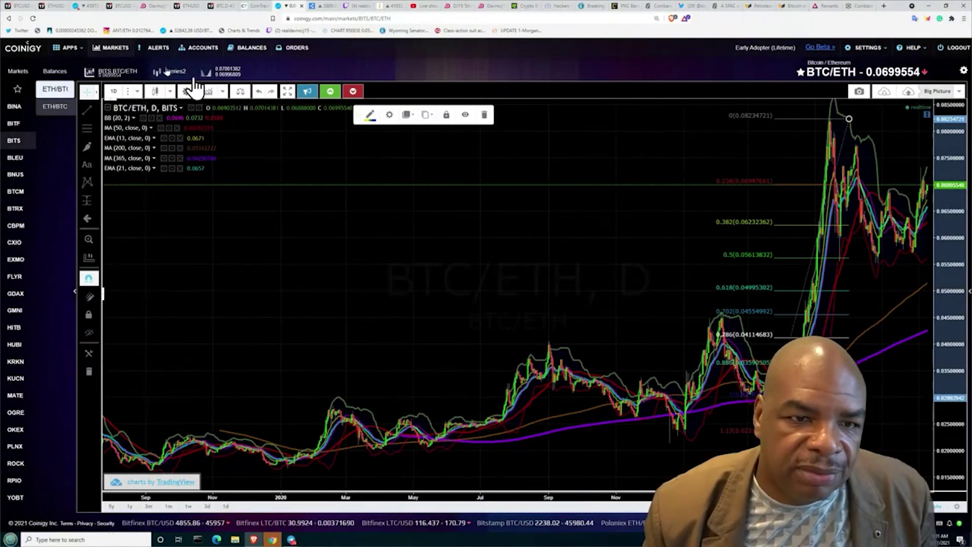
# - Switch to the weekly ETH/BTC Bittrex chart and pick the Fibonacci retracement tool
pyautogui.click(140, 92)
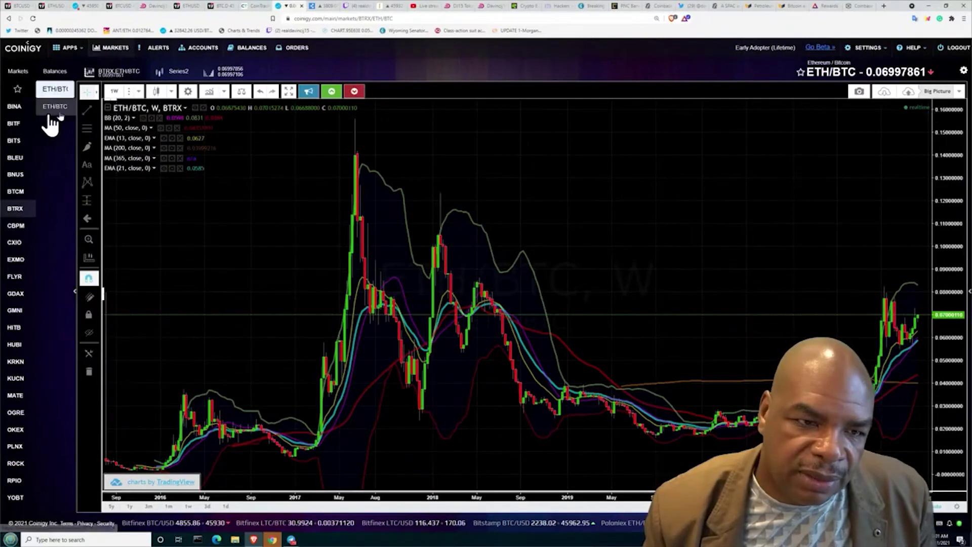
pyautogui.click(91, 129)
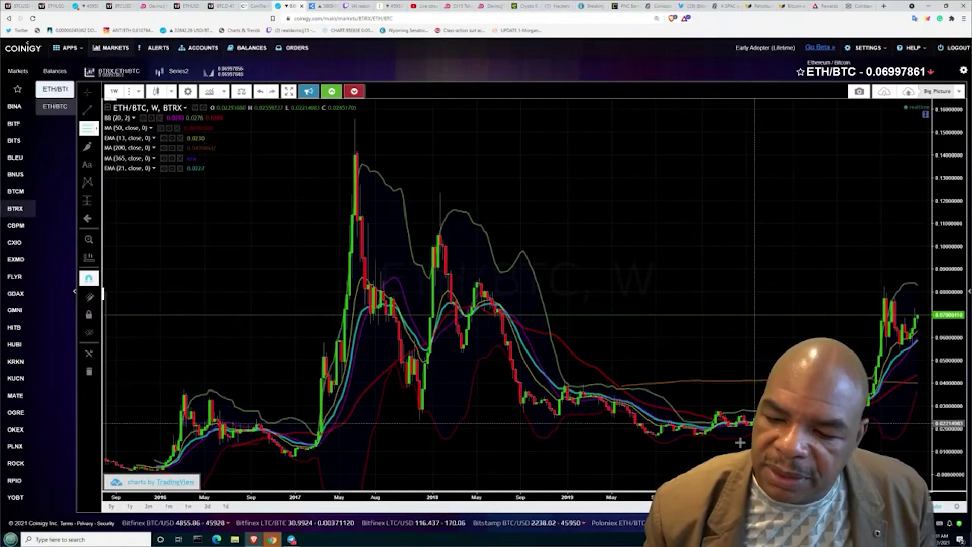
# - Anchor the retracement from the 2019 low to the May 2017 peak, fine-tuning the top
pyautogui.click(655, 437)
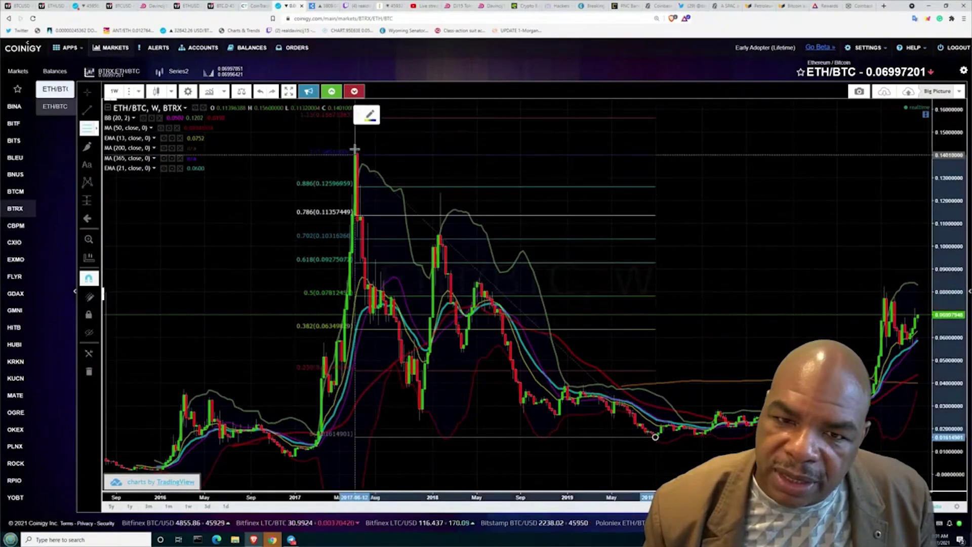
pyautogui.click(351, 115)
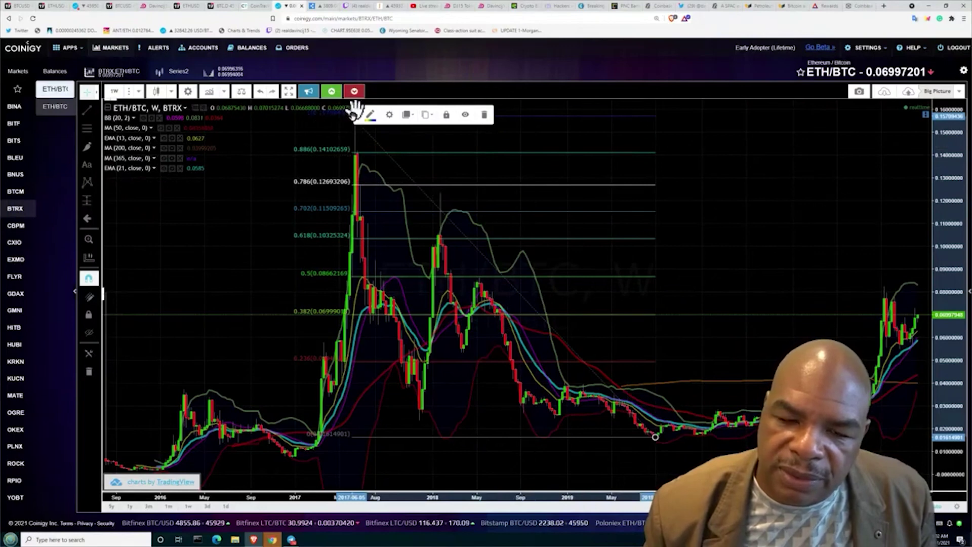
pyautogui.moveTo(355, 106)
pyautogui.mouseDown()
pyautogui.moveTo(297, 190)
pyautogui.moveTo(240, 177)
pyautogui.mouseUp()
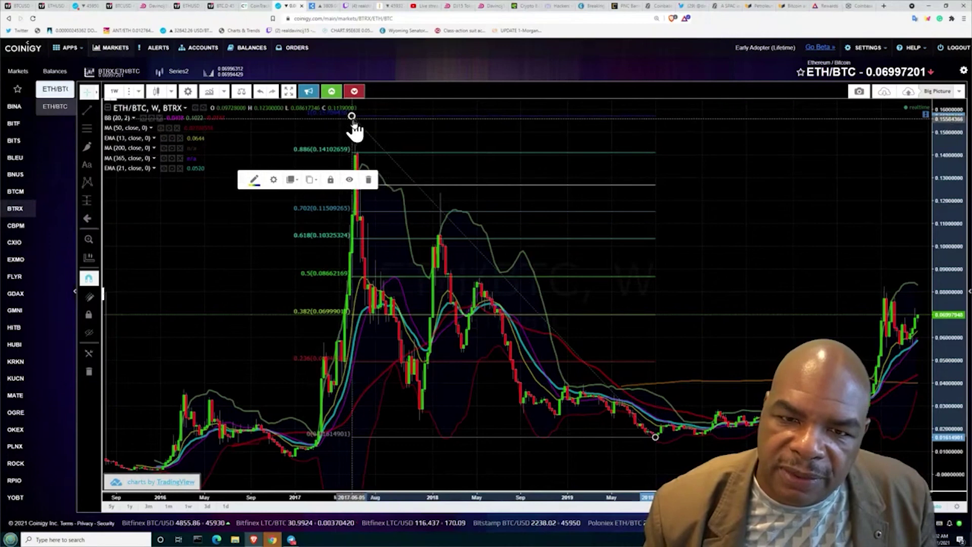
pyautogui.moveTo(351, 122); pyautogui.dragTo(358, 118)
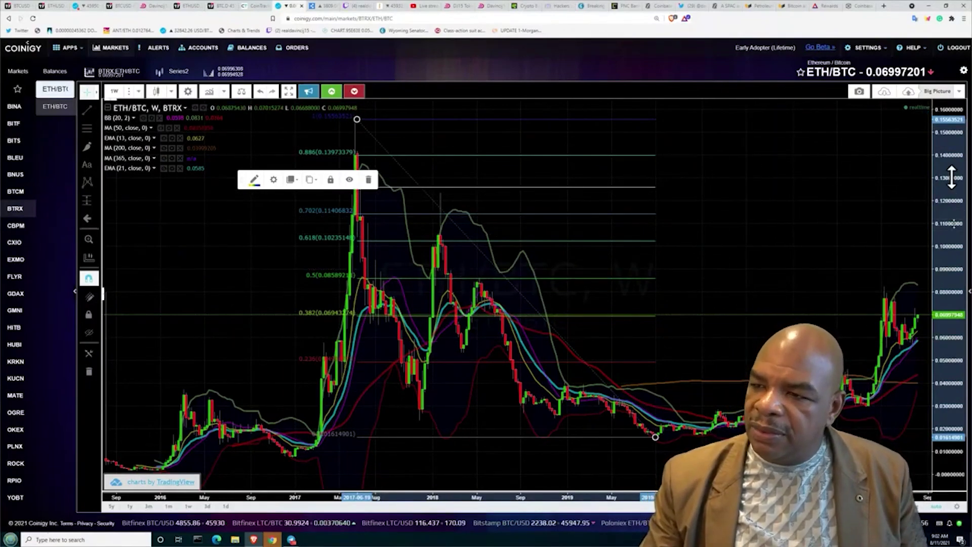
# - Compress the price scale to reveal extension levels up to 1.618 near 0.2418 BTC
pyautogui.moveTo(951, 177); pyautogui.dragTo(950, 388)
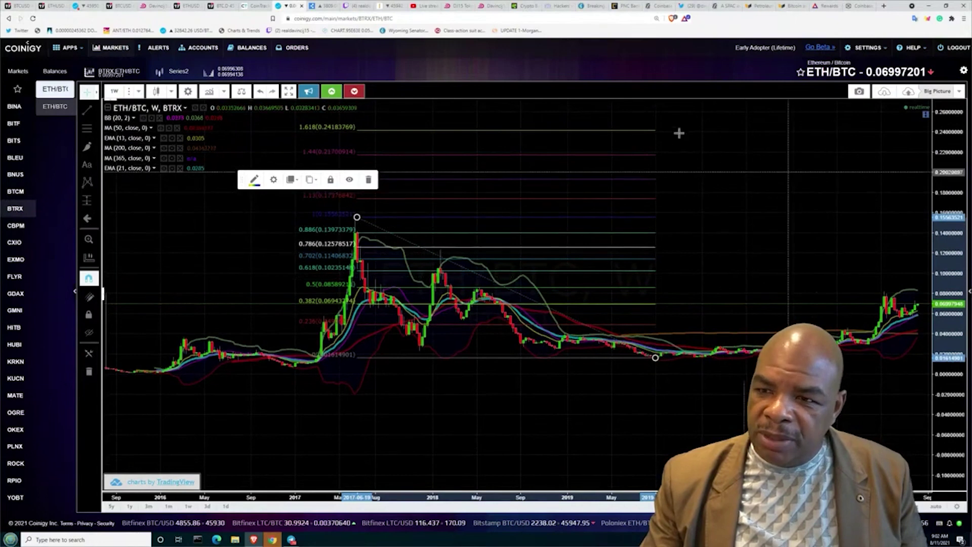